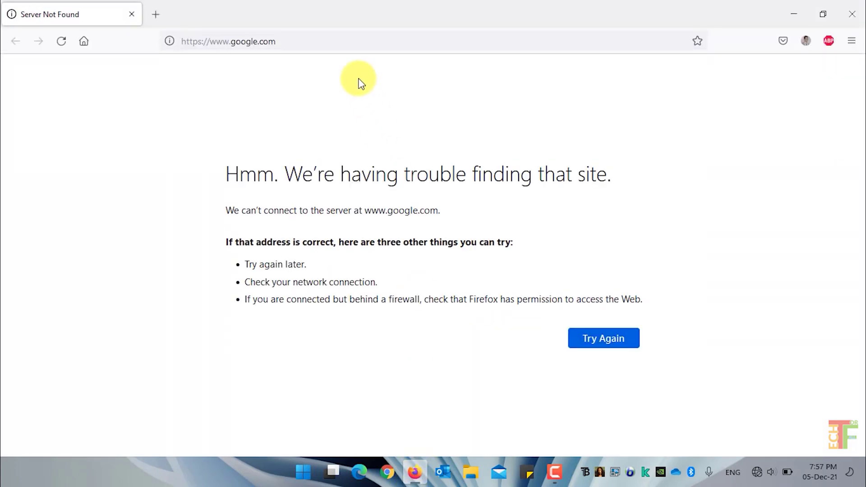
Step: Sign in to the Kerio Control admin console at 192.168.137.1:4080 with the administrator username and password
click(350, 41)
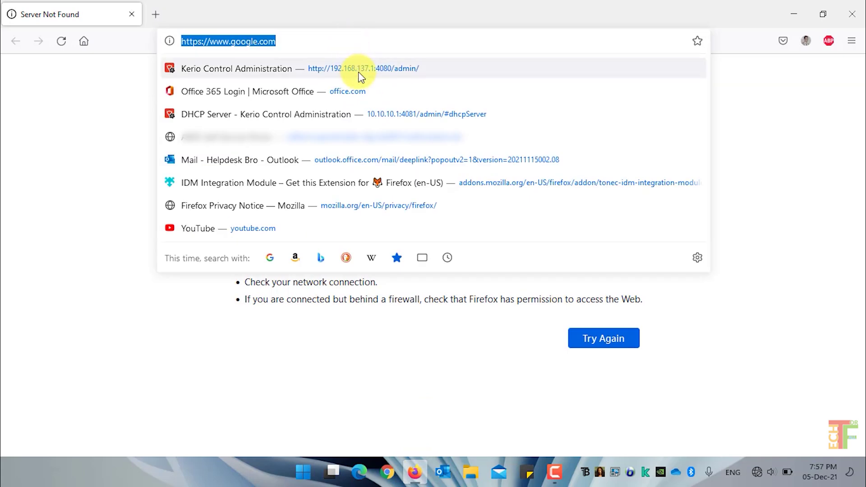
click(357, 72)
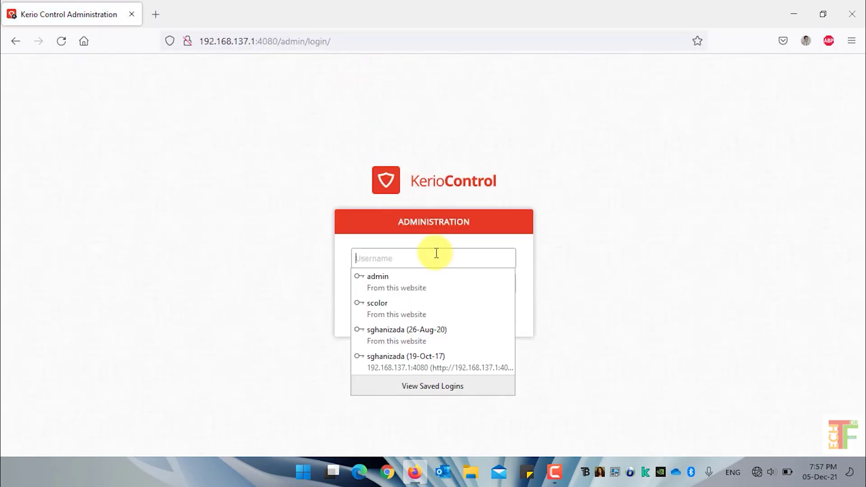
click(437, 253)
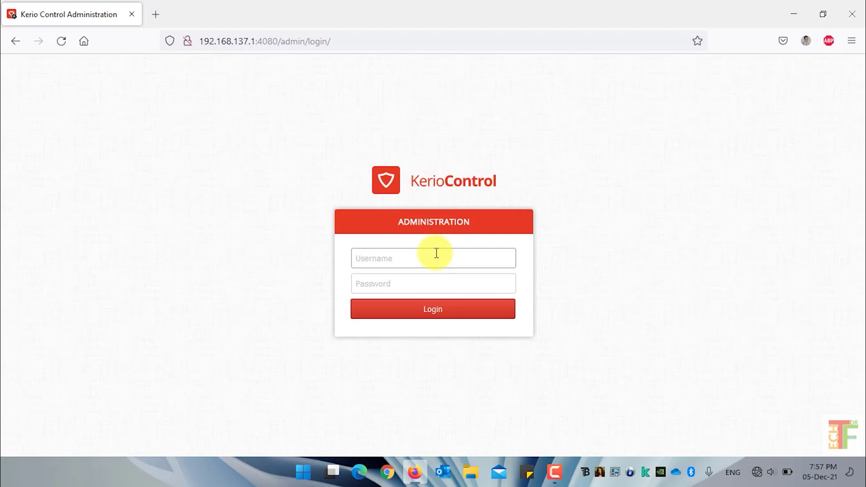
text(admin)
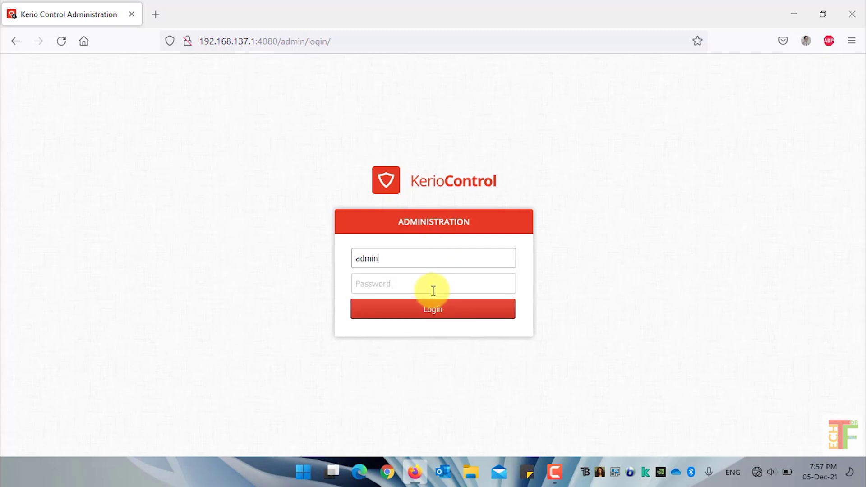
click(433, 290)
text(admin)
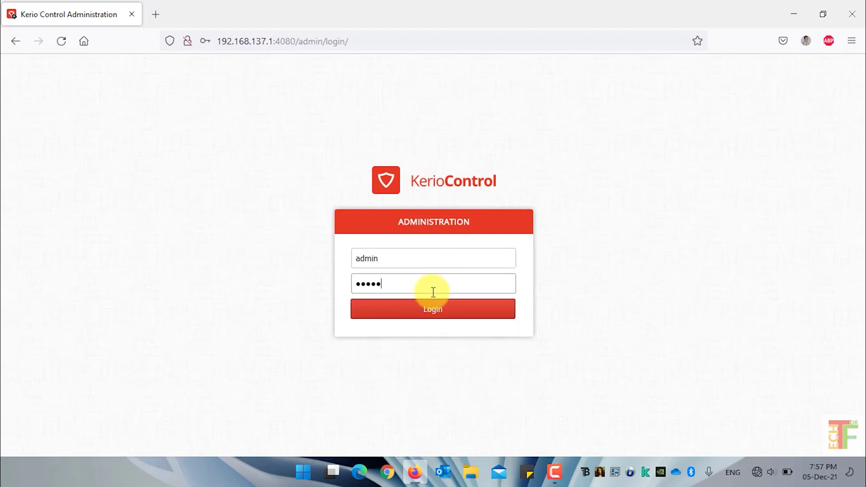
text(•••••)
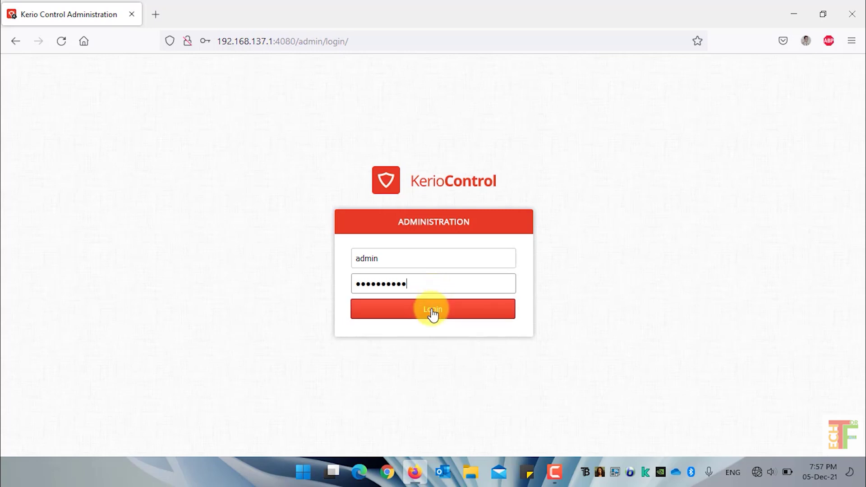
click(433, 313)
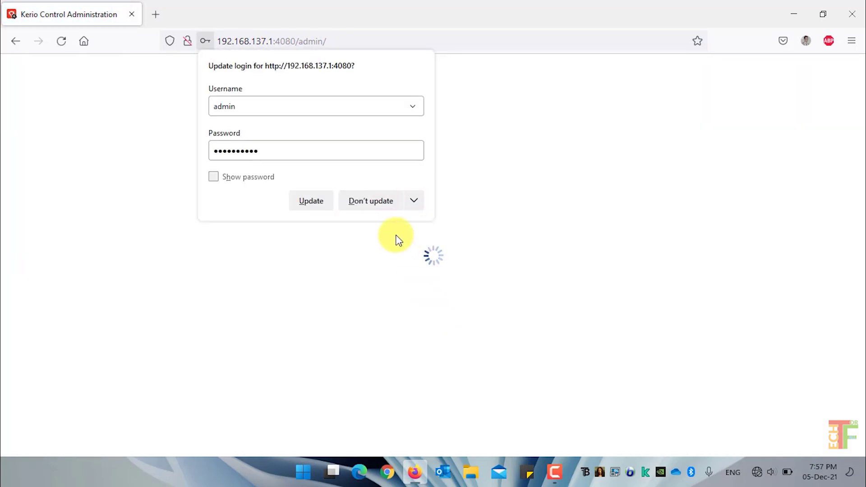
Step: Dismiss the browser's login-update prompt, go to Definitions > Time Ranges, and select the Upgrade window range
click(373, 200)
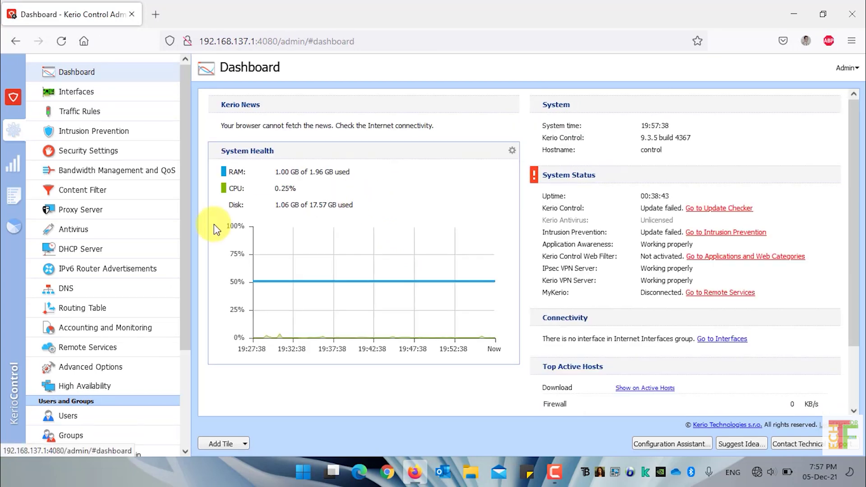
scroll(139, 257, down, 3)
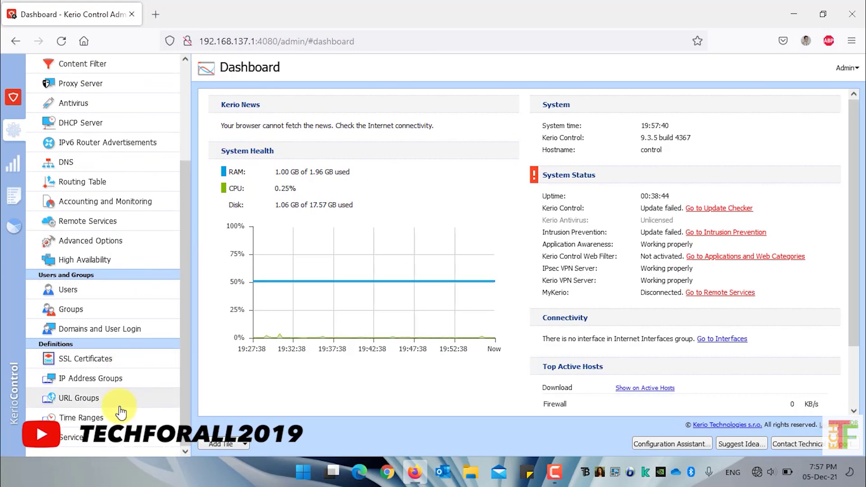
click(120, 423)
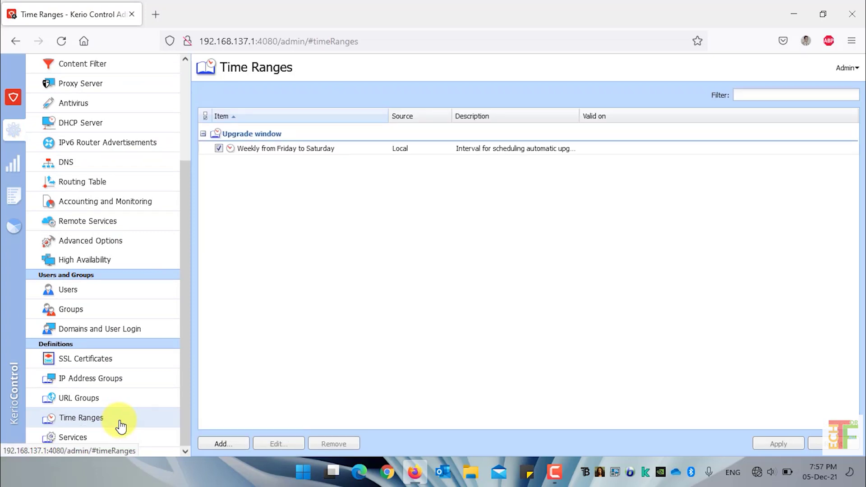
click(296, 154)
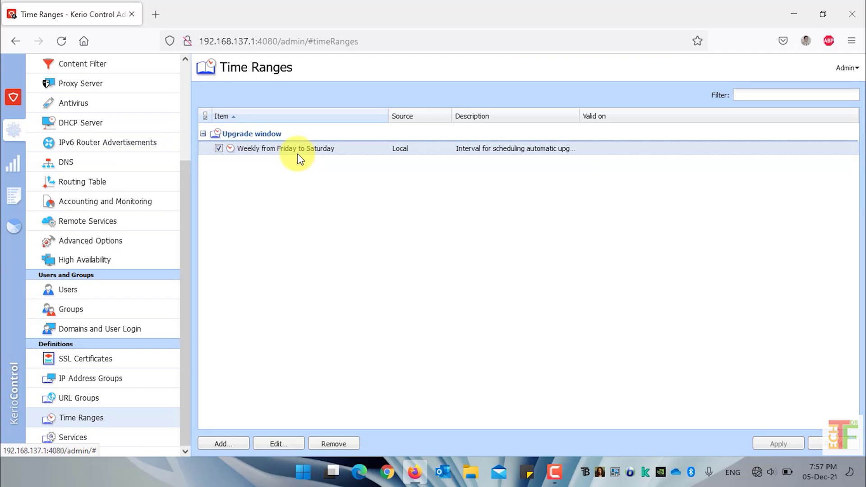
Step: Create a new time range group 'Official Hours' described as 'Official Hours from 8 AM to 4 PM'
click(228, 446)
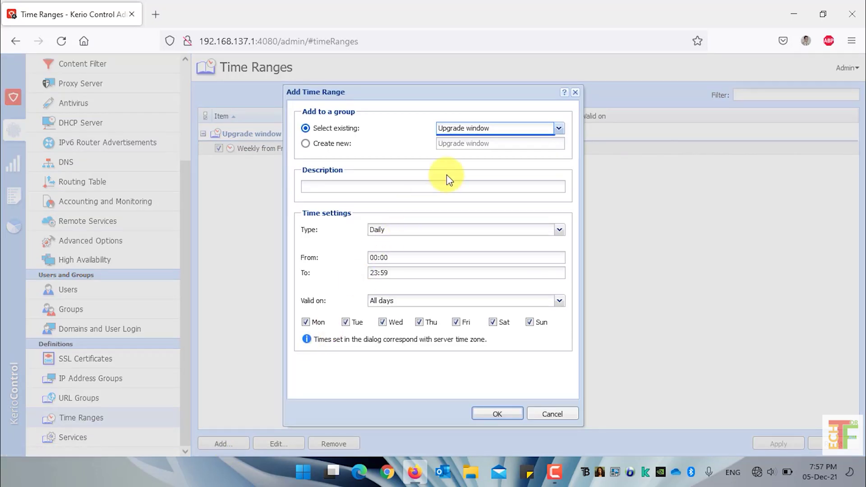
click(333, 144)
click(499, 145)
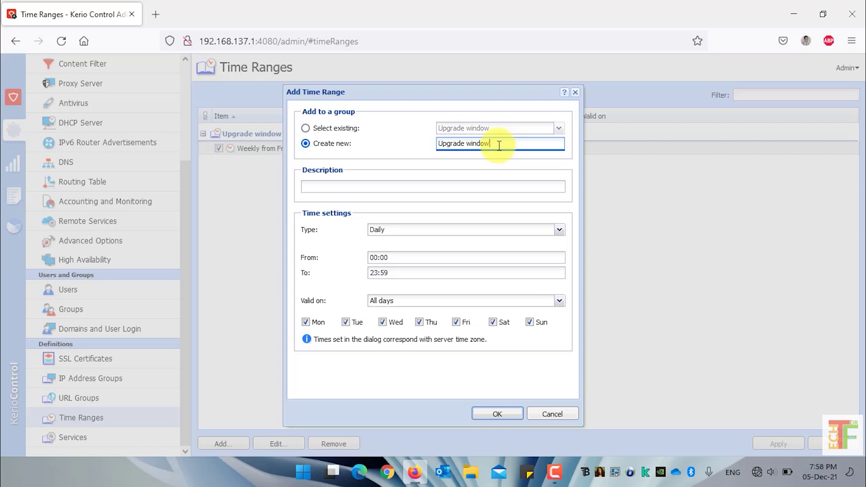
triple_click(499, 144)
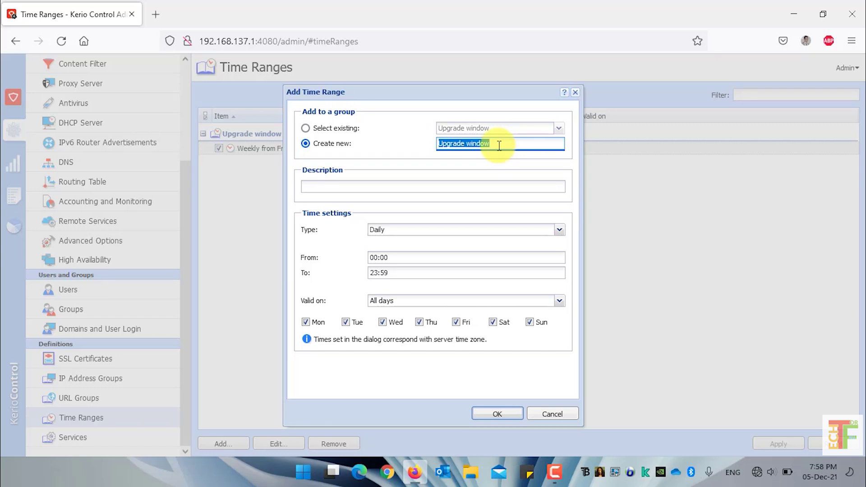
text(Official Hours)
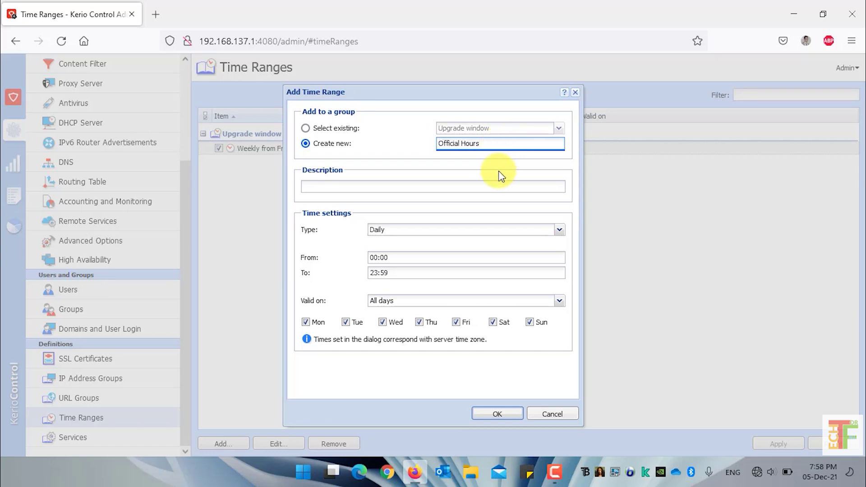
click(497, 182)
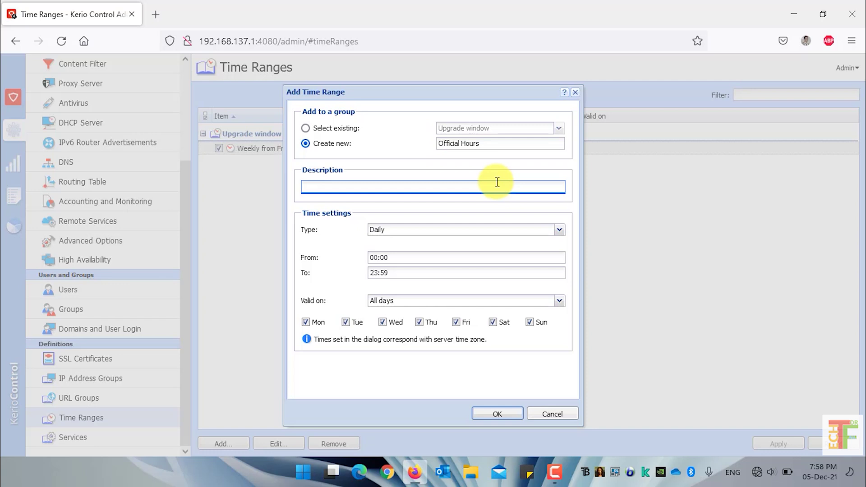
text(Official Hours from 8 AM to 4 PM)
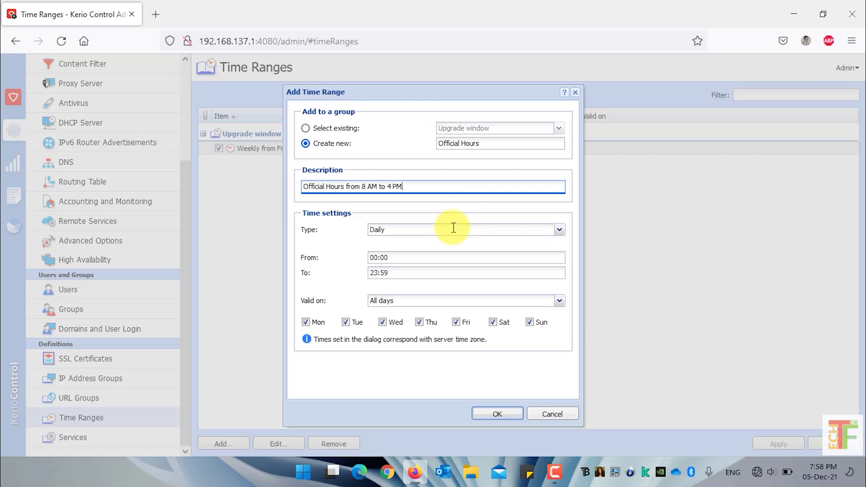
Step: Keep the type as Daily and set the Official Hours range from 08:00 to 16:00
click(453, 228)
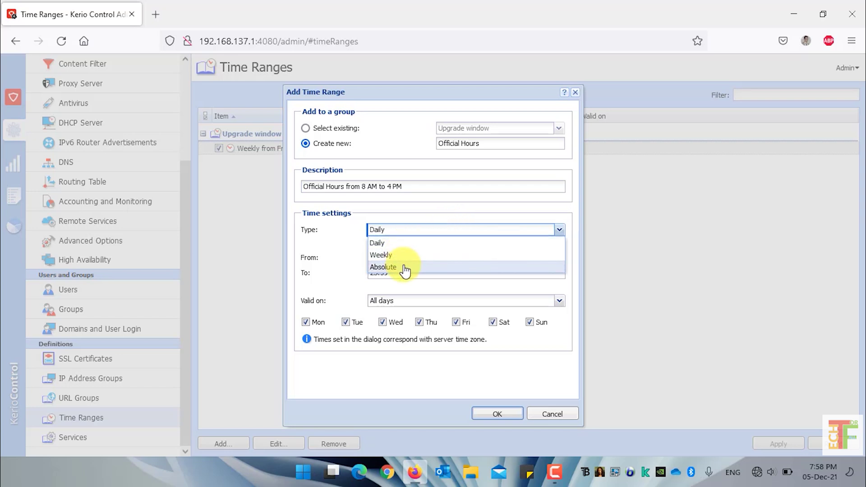
click(404, 246)
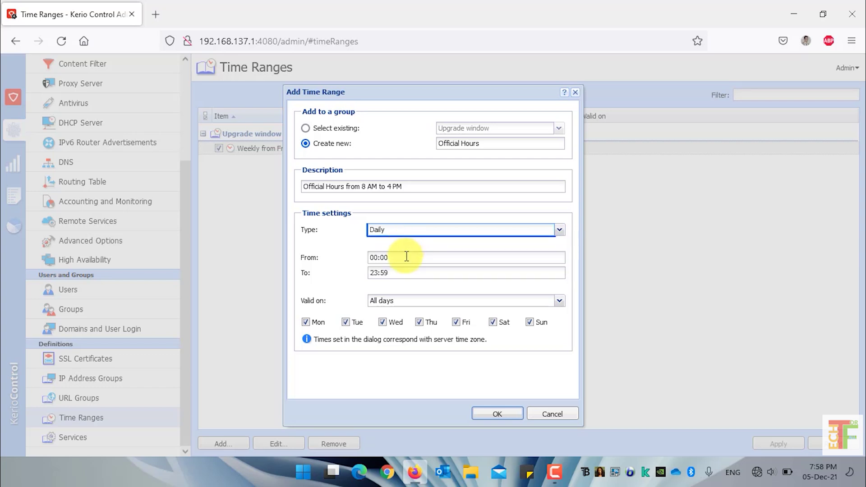
click(392, 257)
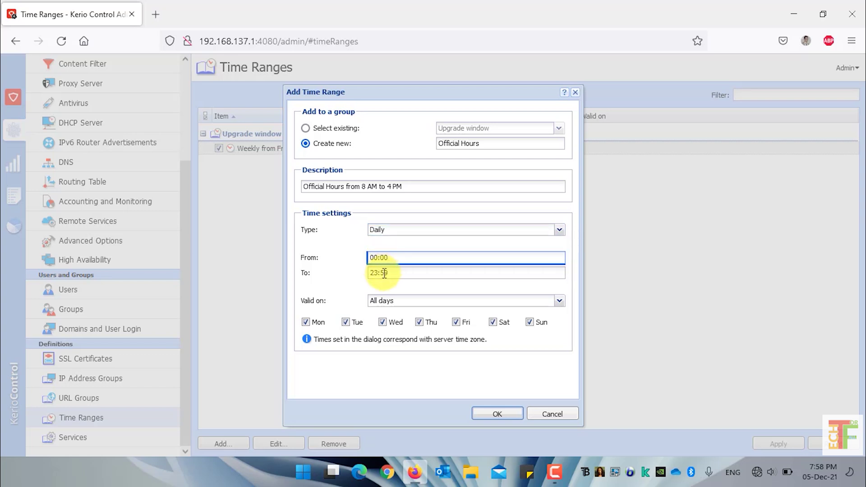
key(shift+Left)
text(8)
click(378, 273)
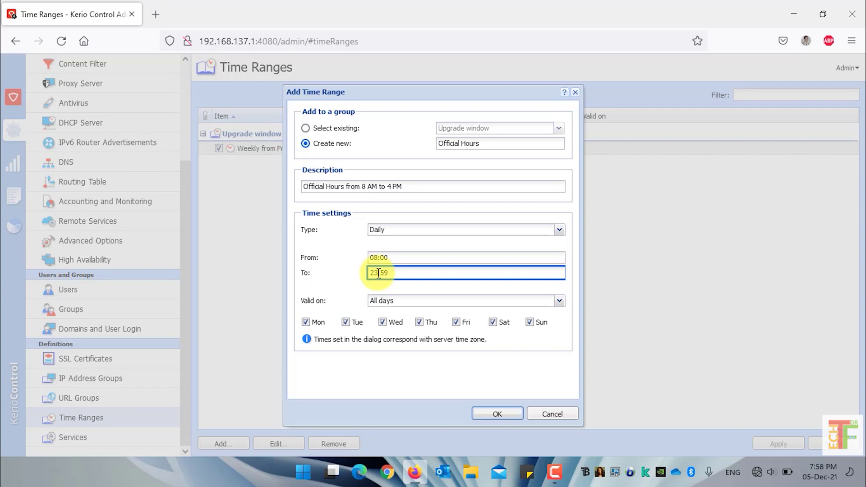
key(shift+Left)
key(shift+Left)
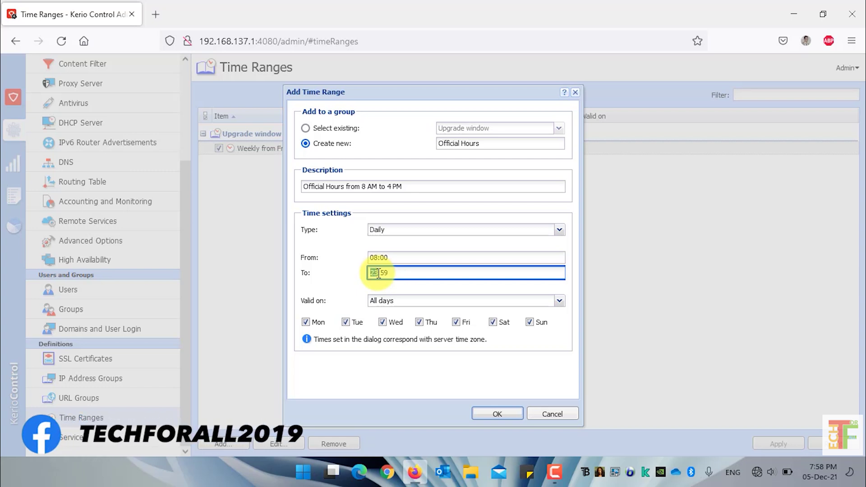
text(16)
key(Right)
key(shift+Right)
key(shift+Right)
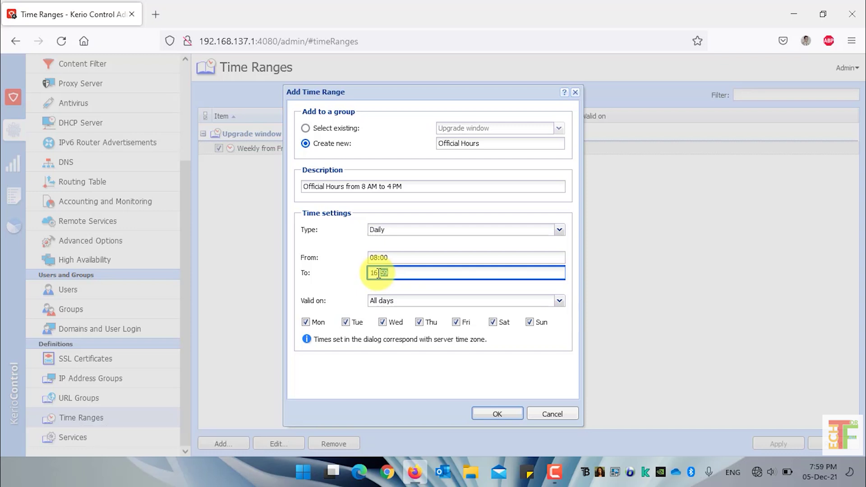
text(00)
click(405, 302)
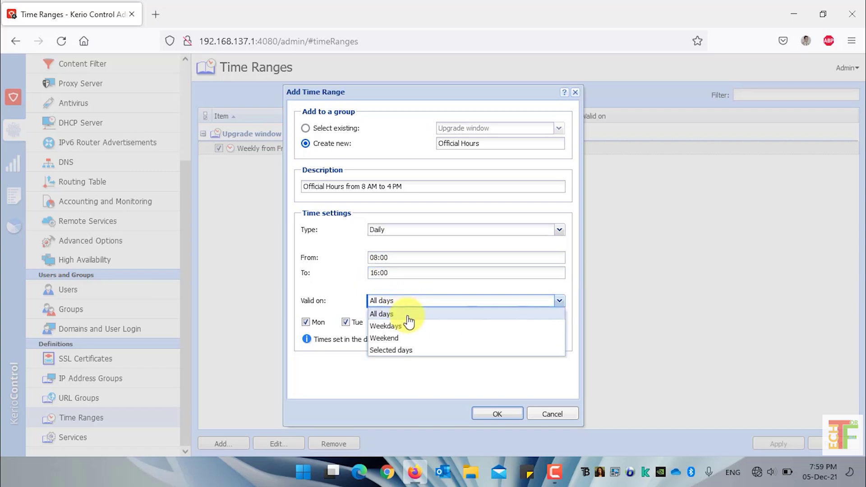
Step: Switch the range's Valid on option to Selected days
click(409, 325)
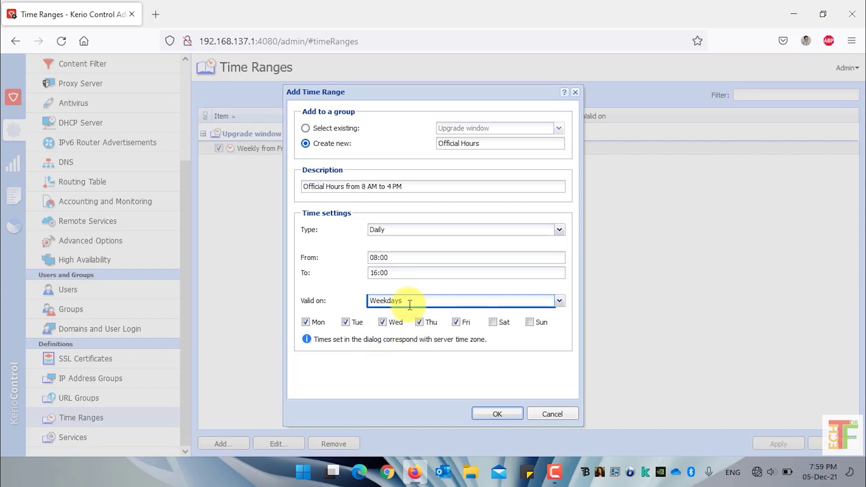
click(410, 300)
click(412, 339)
click(422, 302)
click(430, 352)
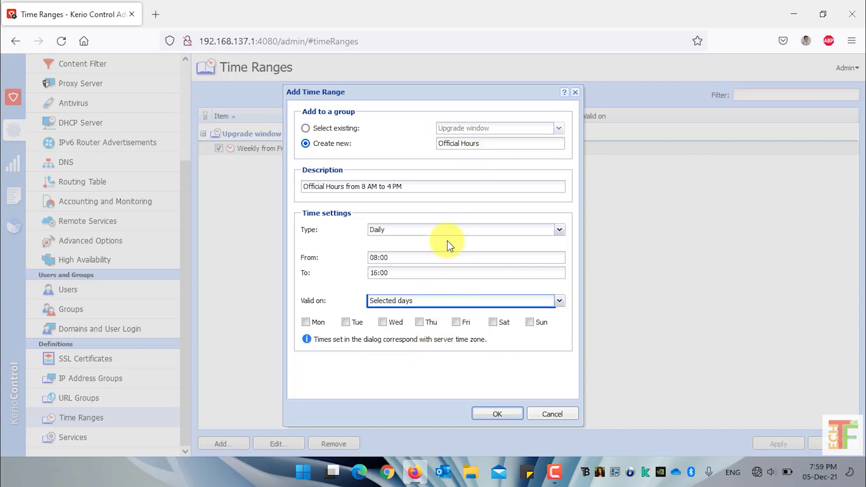
Step: Tick Mon, Tue, Wed and Thu alongside Sun, and save the Official Hours range
click(378, 257)
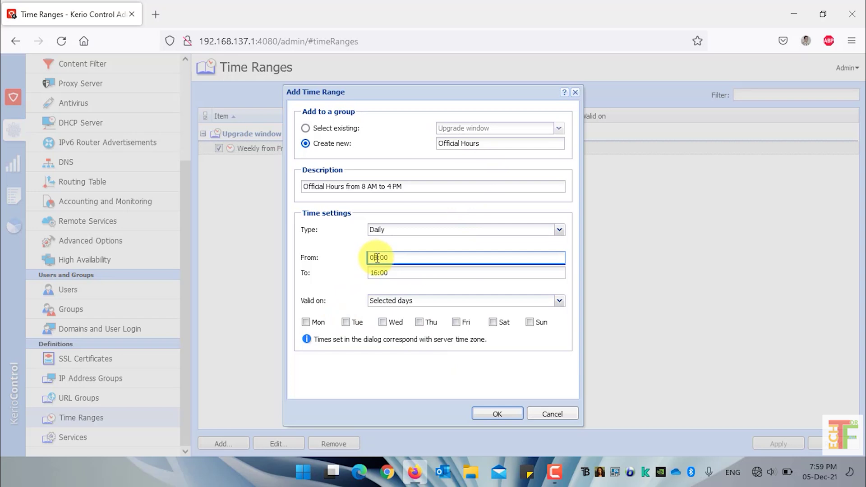
click(381, 273)
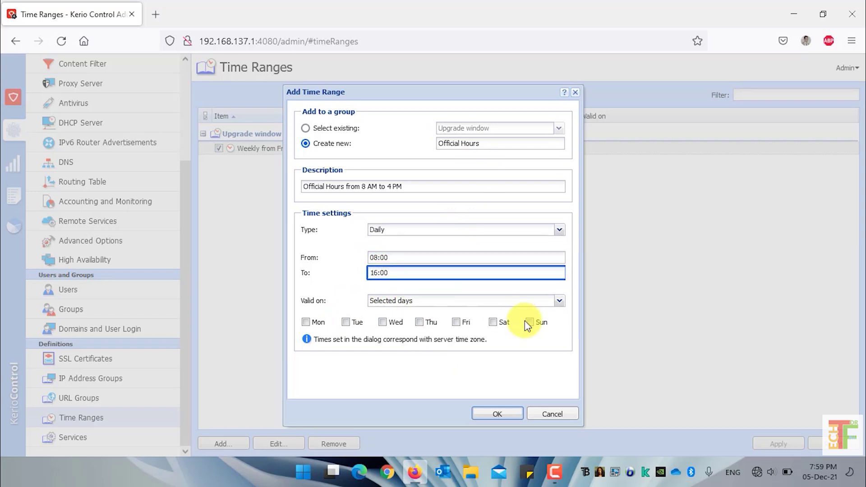
click(307, 323)
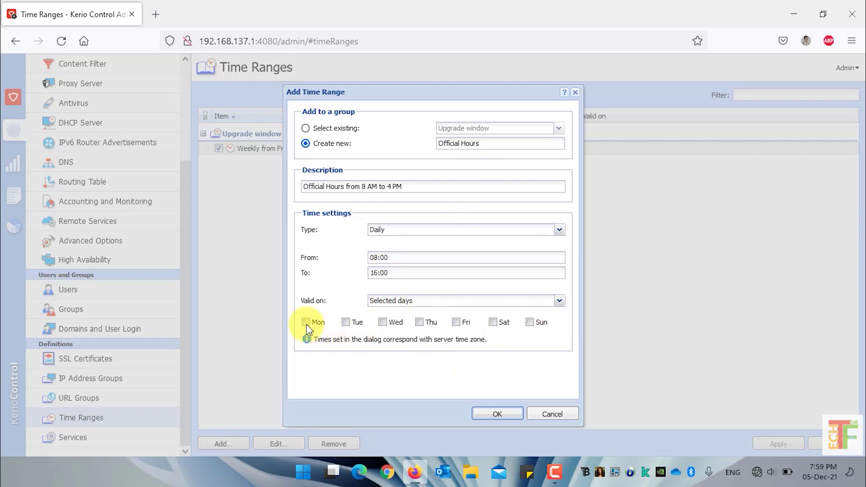
click(346, 323)
click(383, 323)
click(420, 323)
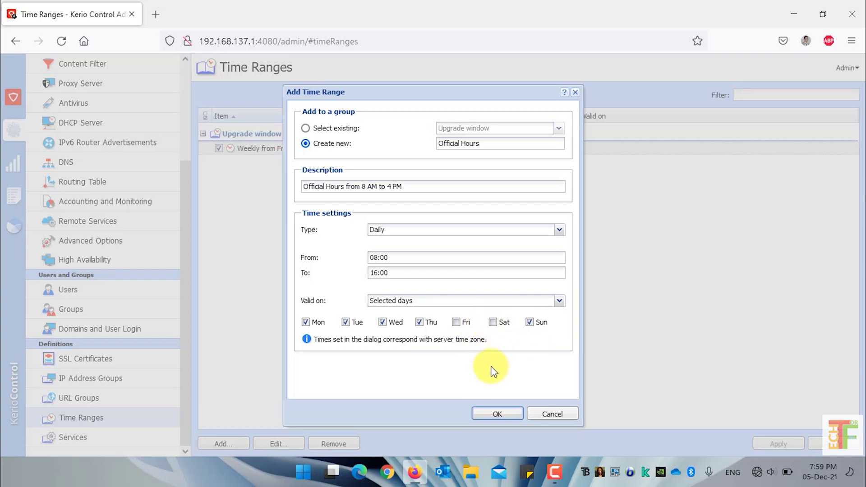
click(498, 414)
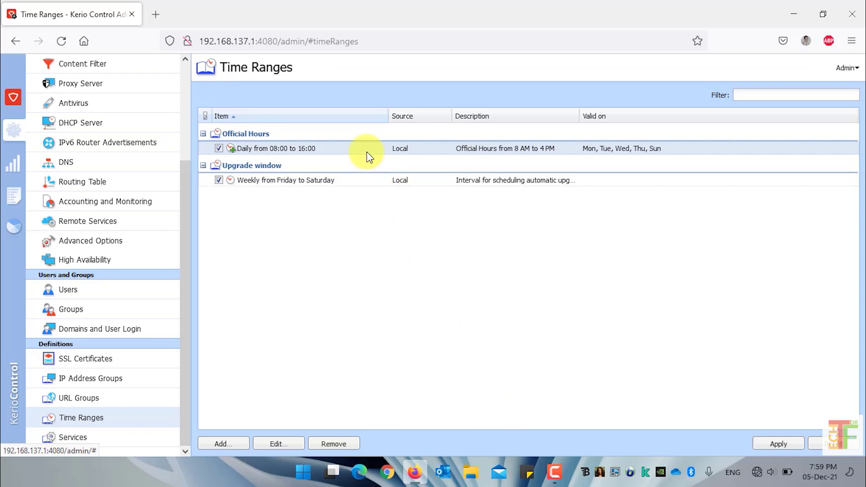
Step: Edit the Upgrade window's weekly Friday 23:00 to Saturday 01:00 range and review its type options
click(365, 181)
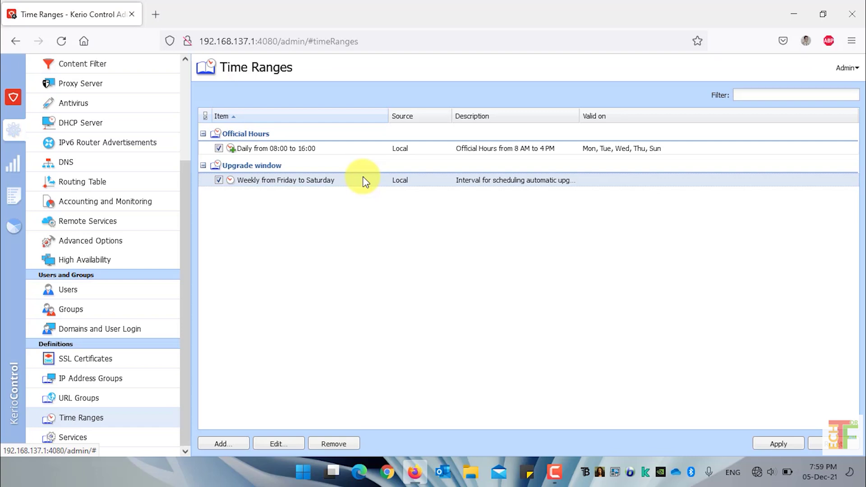
click(290, 445)
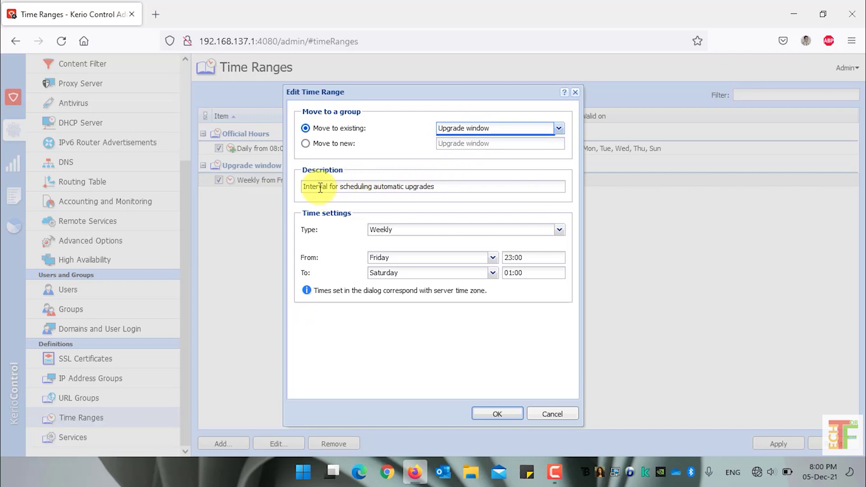
click(442, 186)
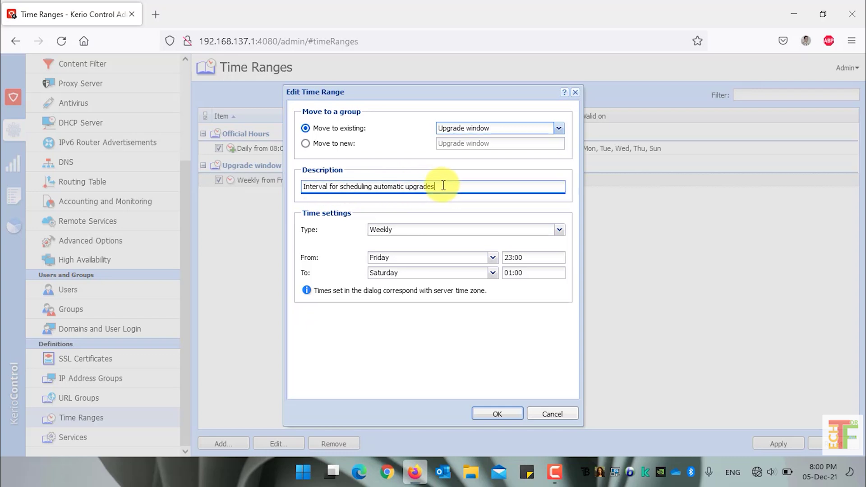
click(409, 229)
click(409, 229)
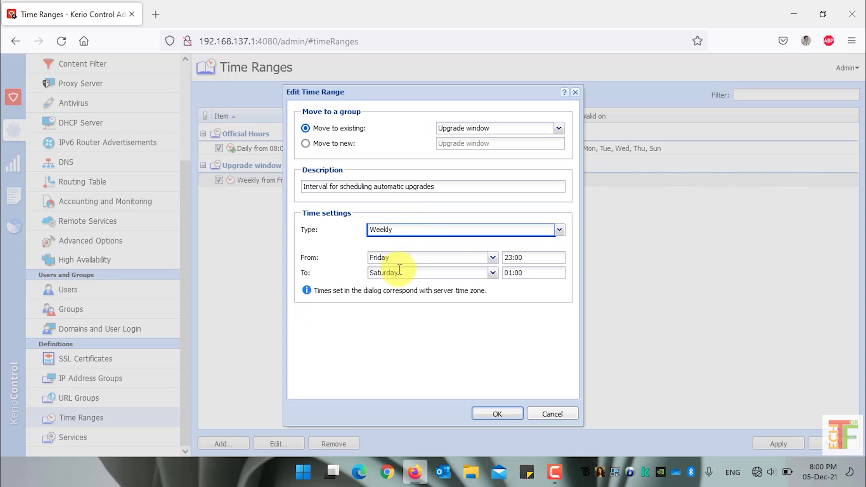
Step: Make the Upgrade window range Daily, valid only on Friday and Saturday
click(403, 229)
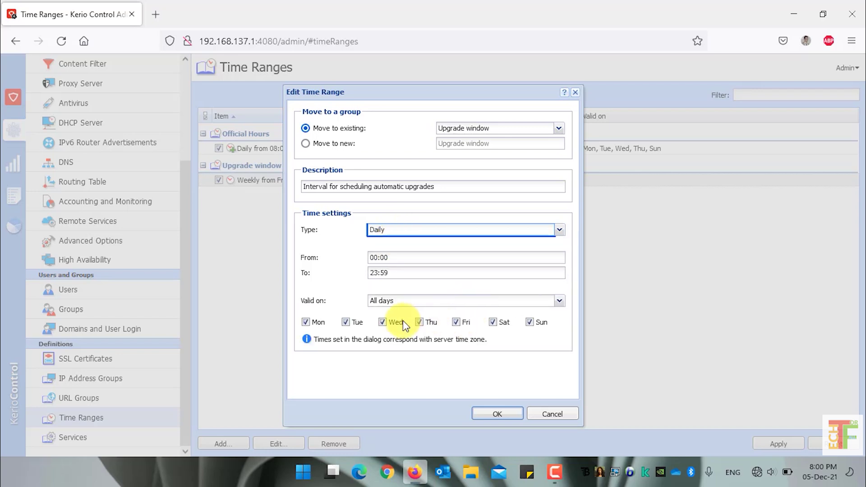
click(394, 301)
click(393, 350)
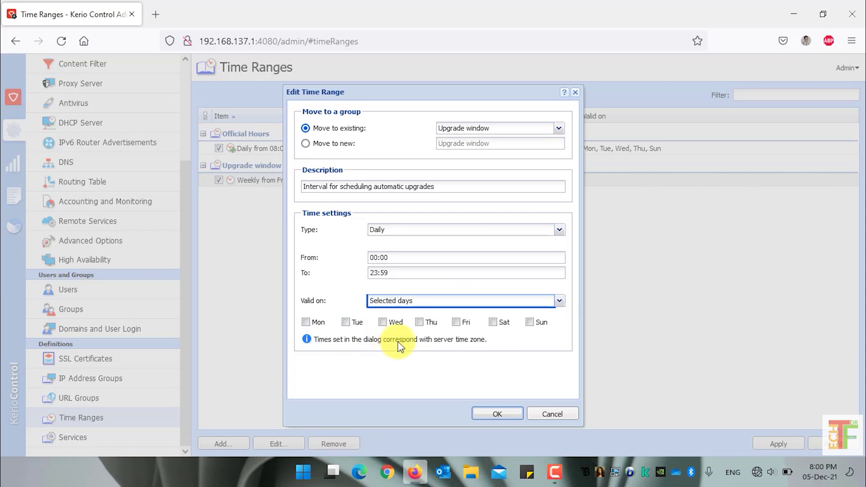
click(460, 323)
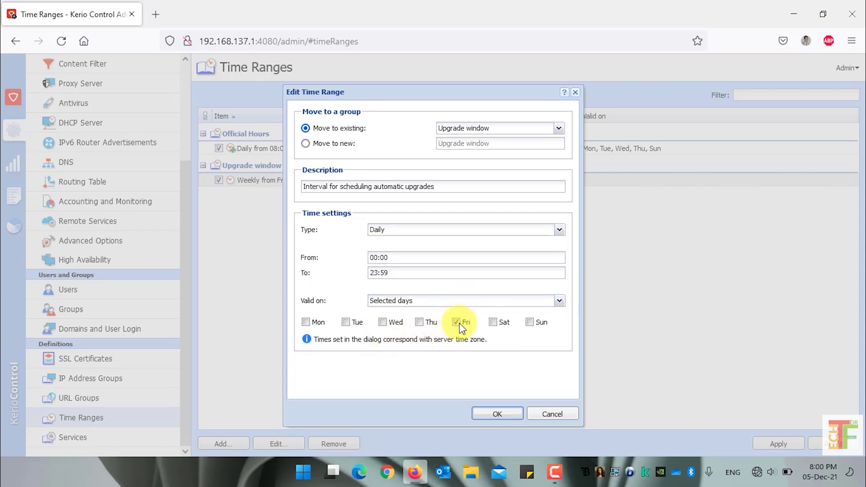
click(494, 323)
Step: Set the Upgrade window range's times from 9:00 to 16:00
click(371, 259)
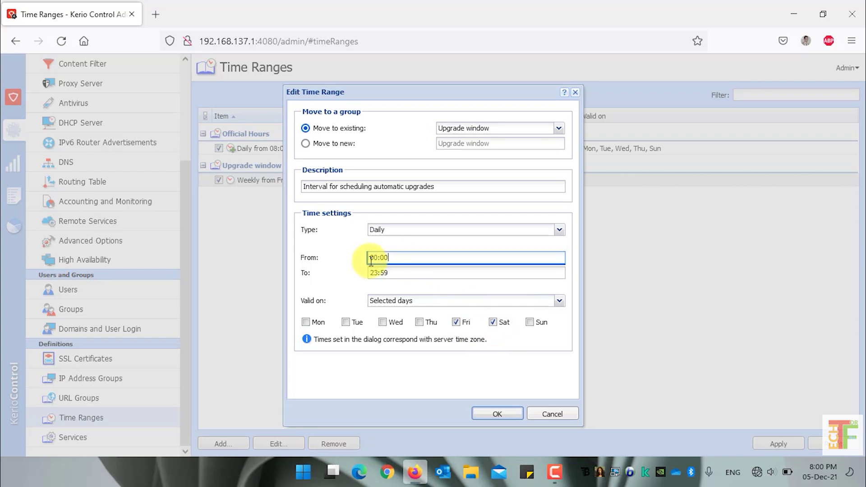
key(BackSpace)
key(BackSpace)
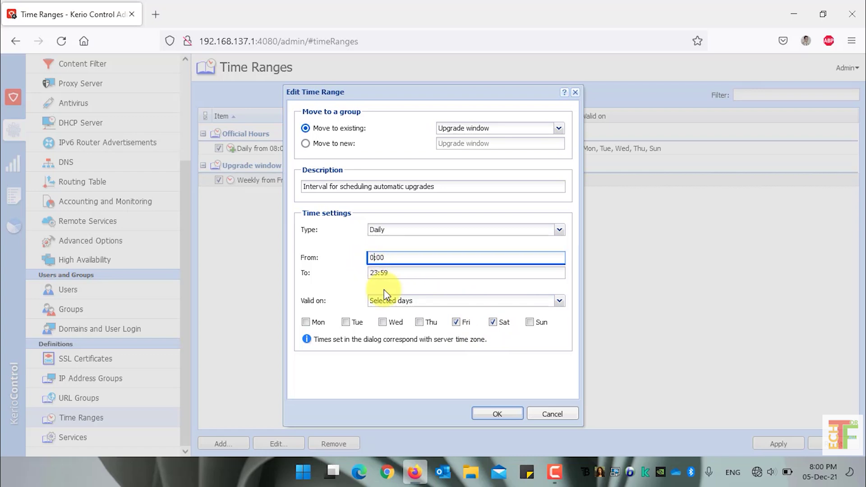
text(9)
key(Tab)
key(End)
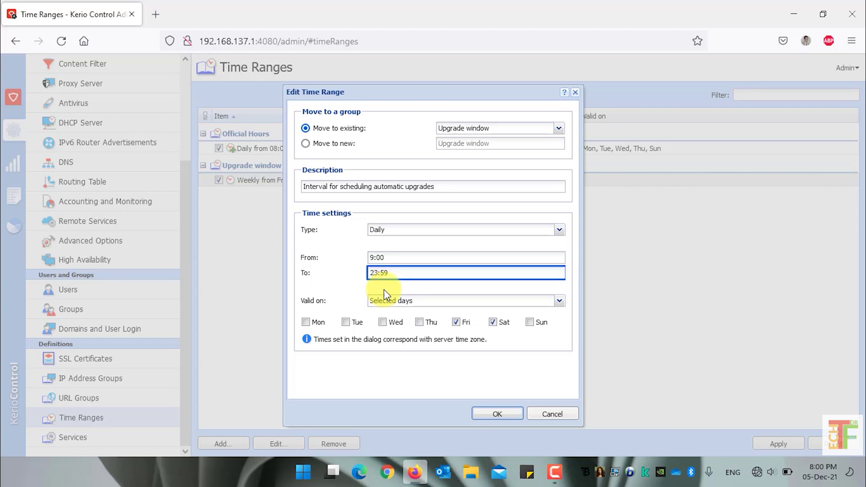
key(shift+Right)
key(shift+Right)
text(4)
key(shift+Left)
key(shift+Left)
text(00)
key(Home)
key(shift+Right)
text(16)
key(Tab)
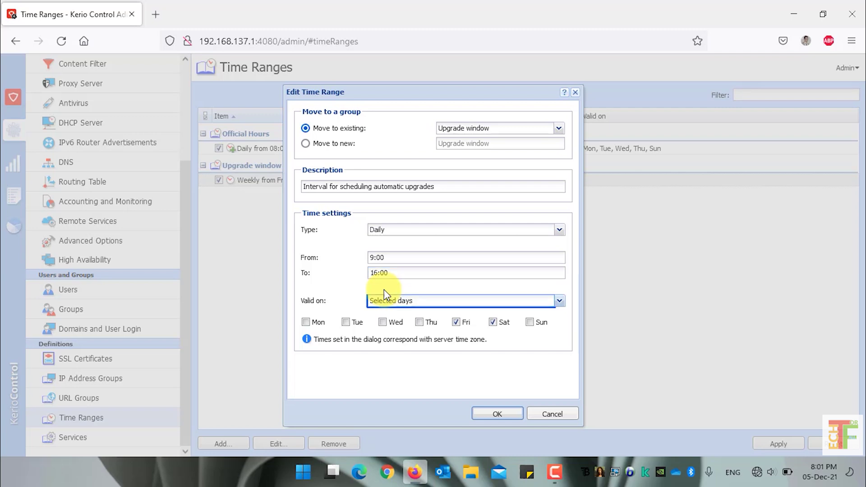
Step: Save the Upgrade window edit, remove the Official Hours range, and apply the changes
click(501, 415)
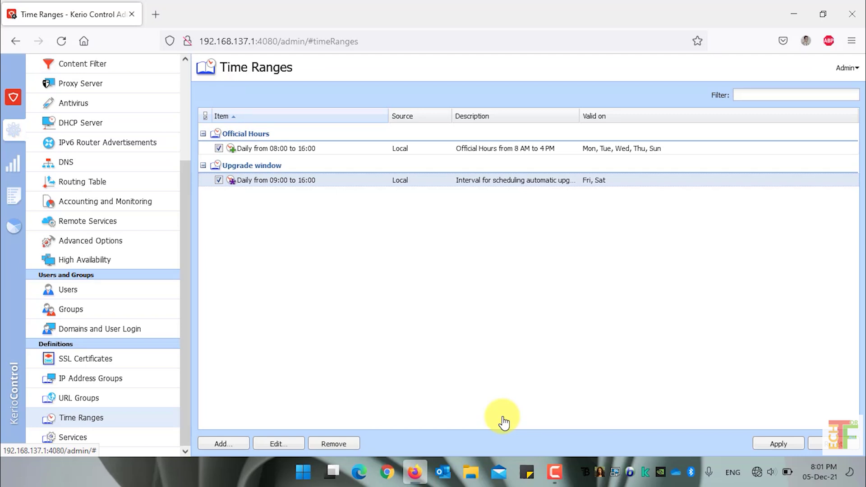
click(395, 150)
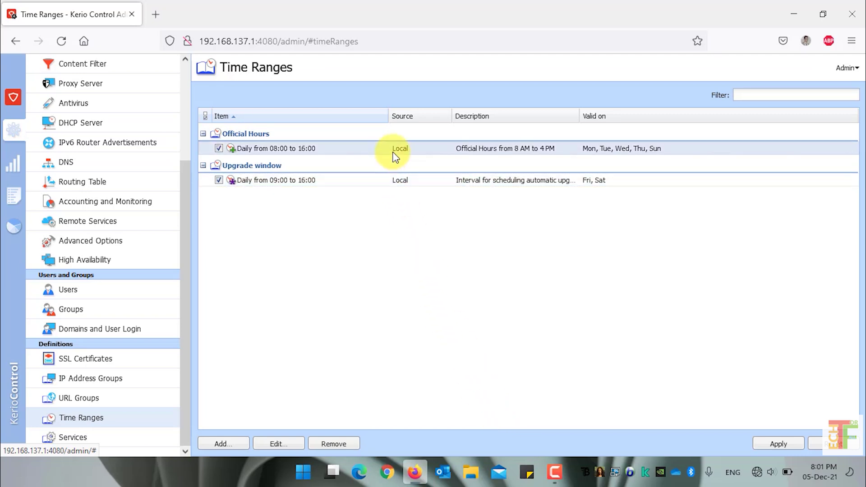
click(343, 445)
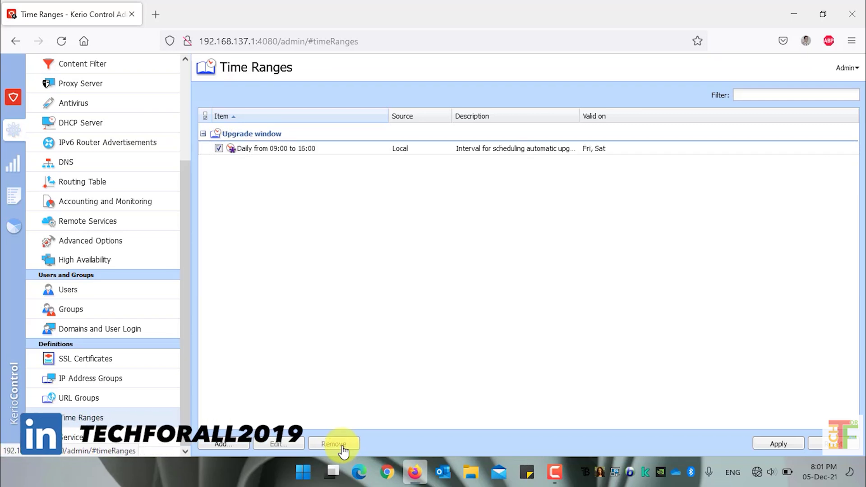
click(786, 444)
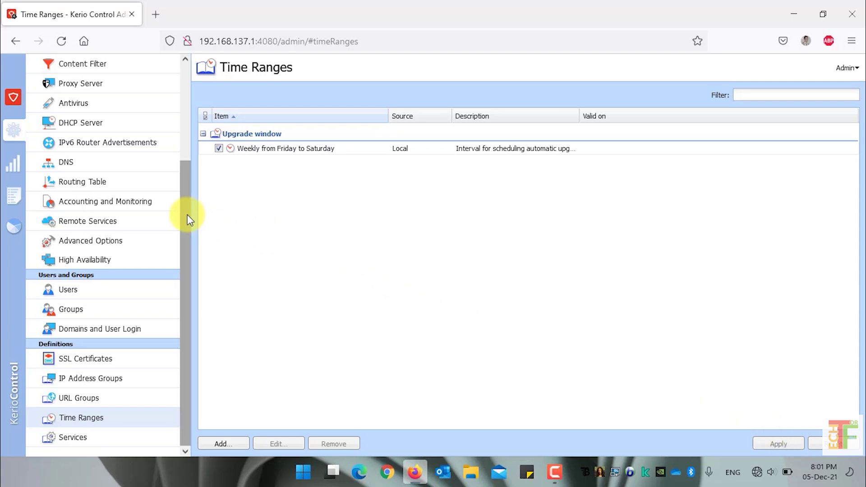
drag(188, 215, 197, 96)
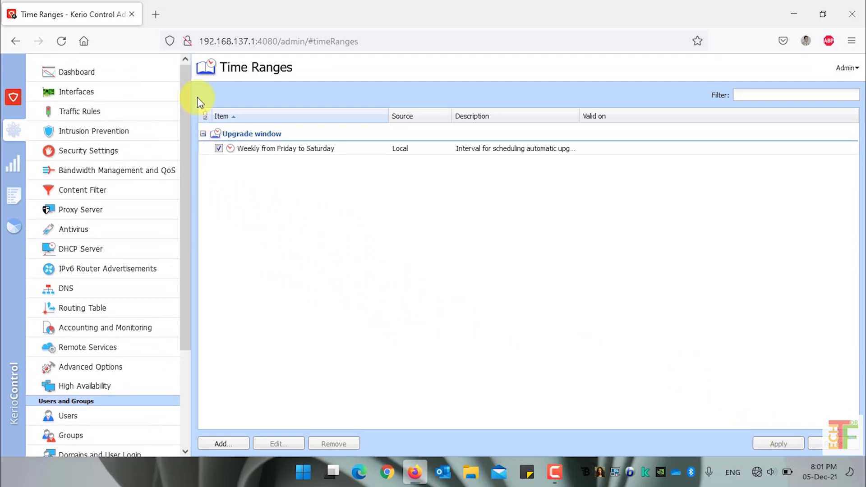
Step: Go to the Bandwidth Management and QoS page from the sidebar
click(128, 179)
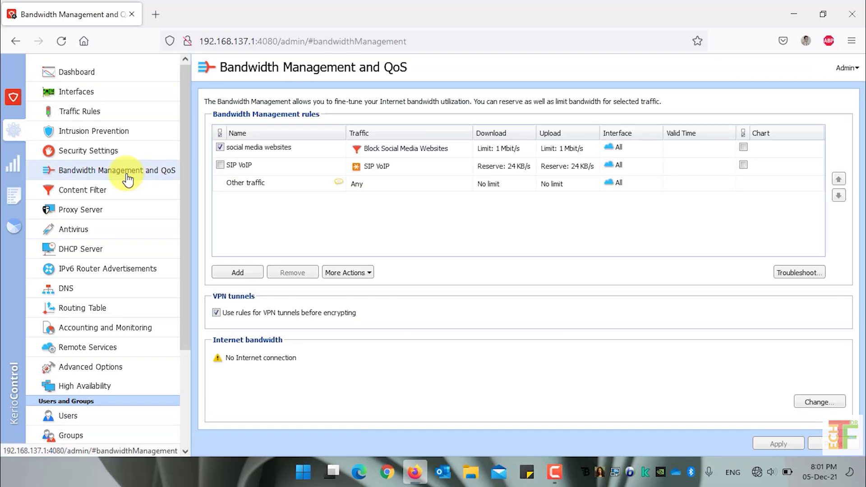